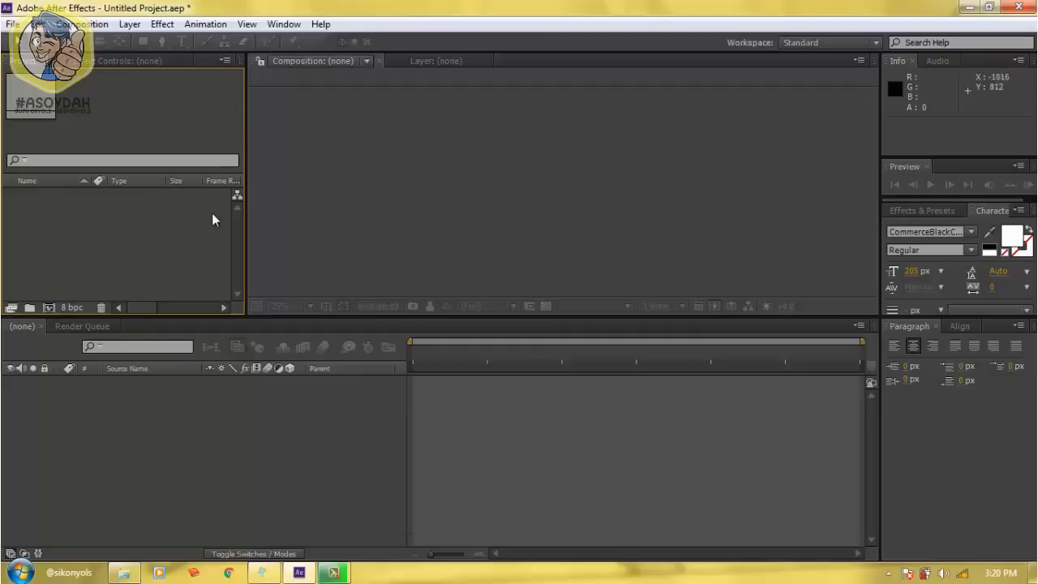
# Create a 1280 x 720 composition with the HDV/HDTV 720 29.97 preset and a duration of 5 seconds
pyautogui.click(81, 23)
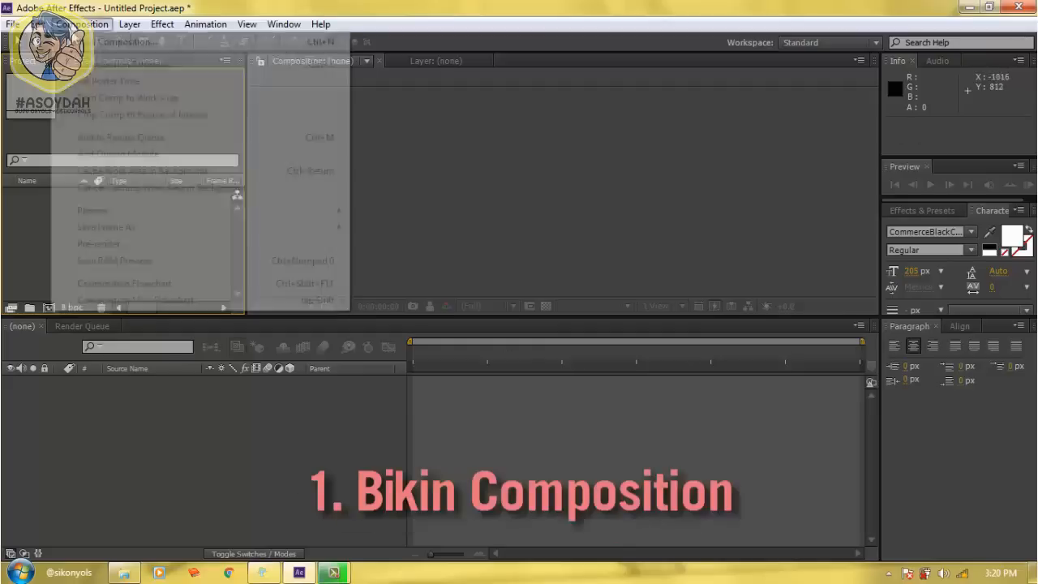
pyautogui.click(103, 42)
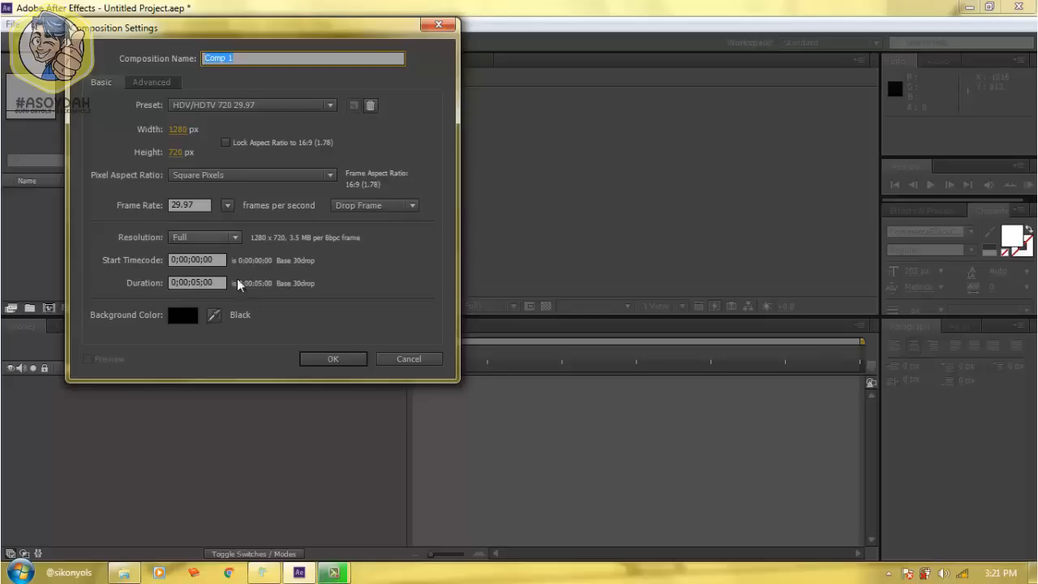
pyautogui.click(332, 358)
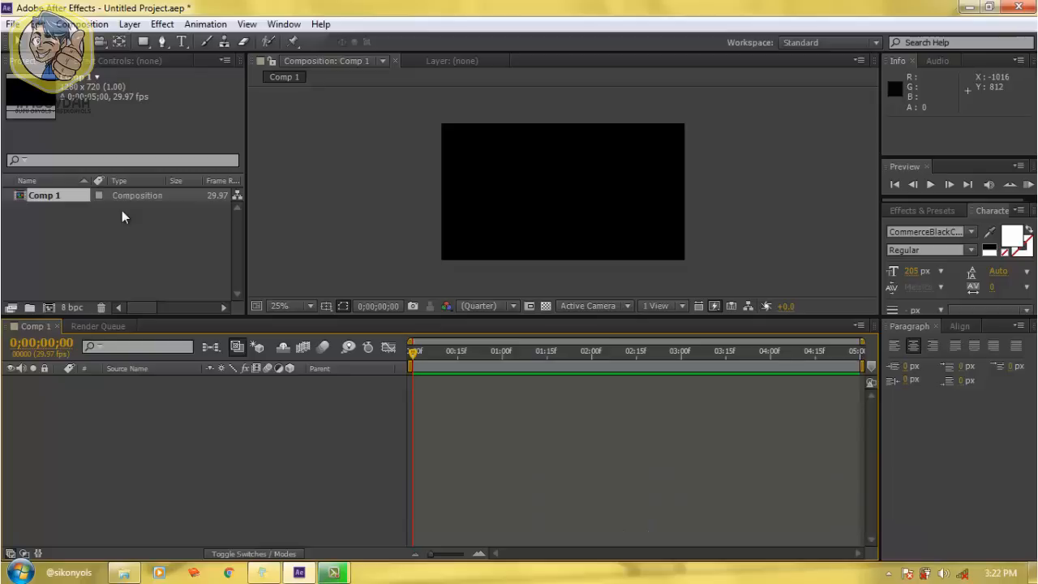
# Import the bg, gabung, maskot sikonyols and tulisan asoydah images and add all four as layers to Comp 1
pyautogui.click(124, 572)
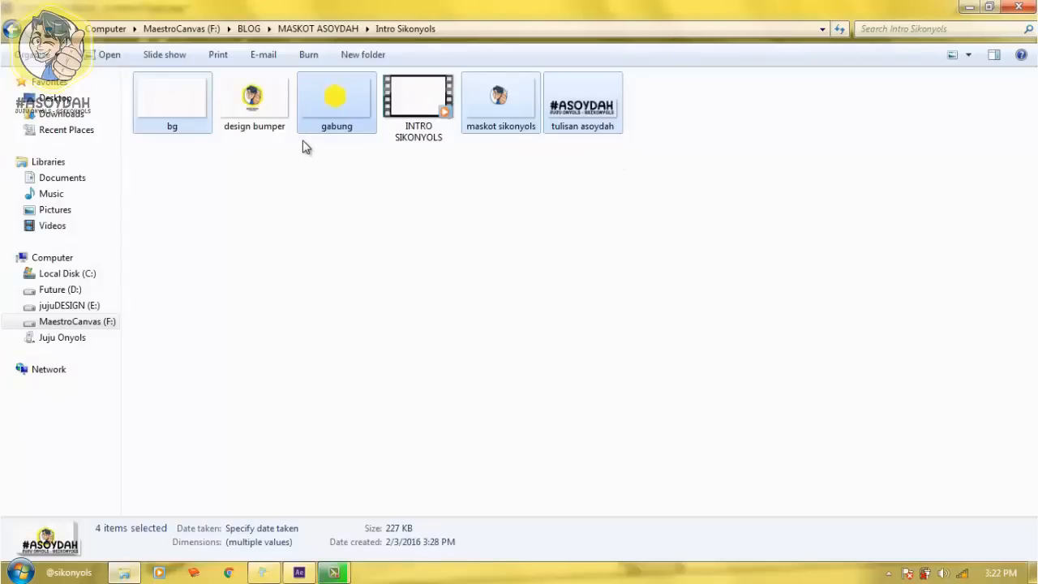
pyautogui.moveTo(320, 111); pyautogui.dragTo(106, 241)
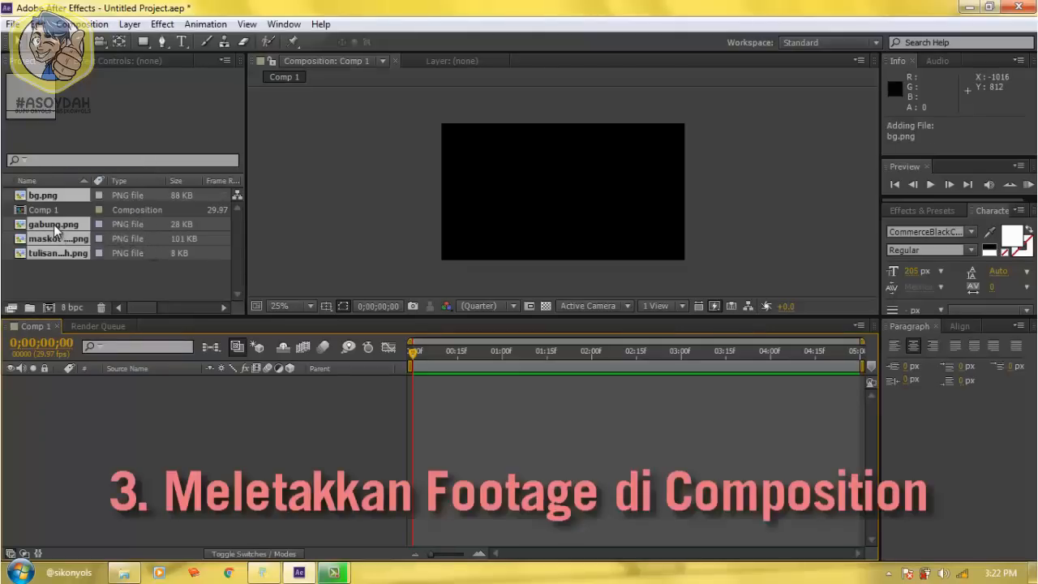
pyautogui.moveTo(47, 225); pyautogui.dragTo(67, 419)
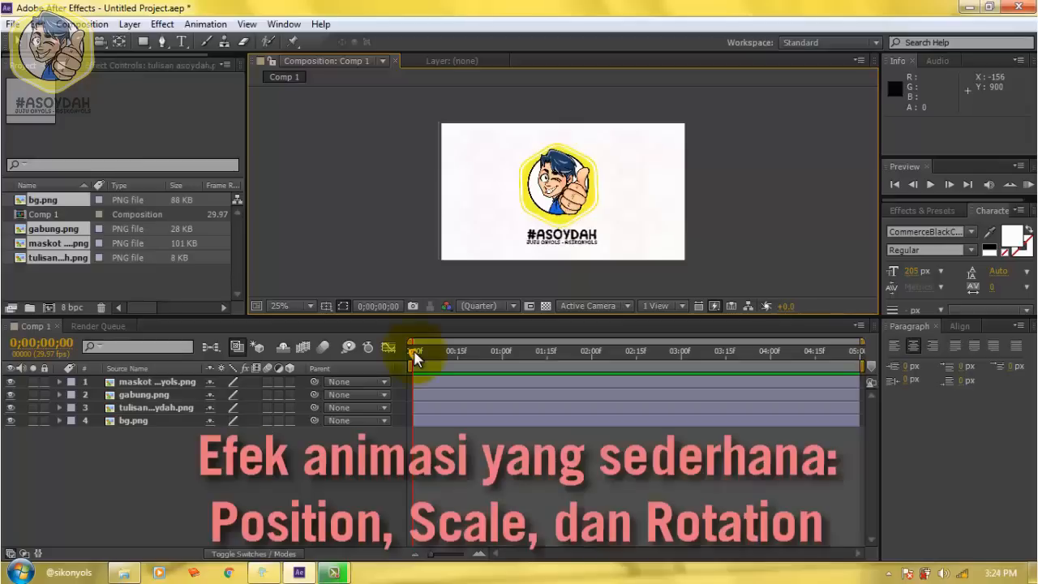
# Animate the maskot sikonyols layer's position from 640, -146 at 0;00;00;00 down to 640, 360 at 0;00;00;15
pyautogui.click(163, 380)
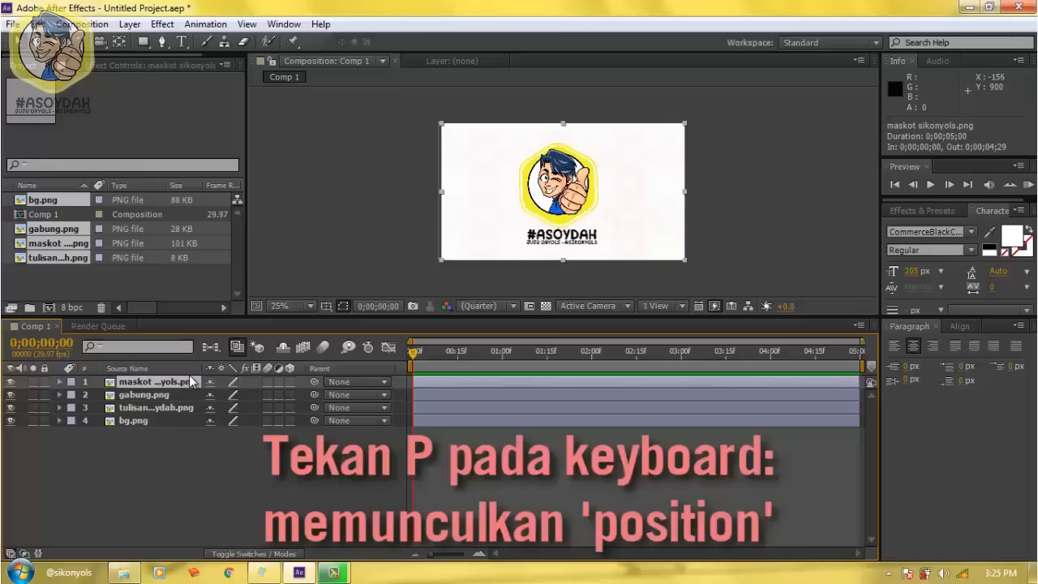
pyautogui.press('p')
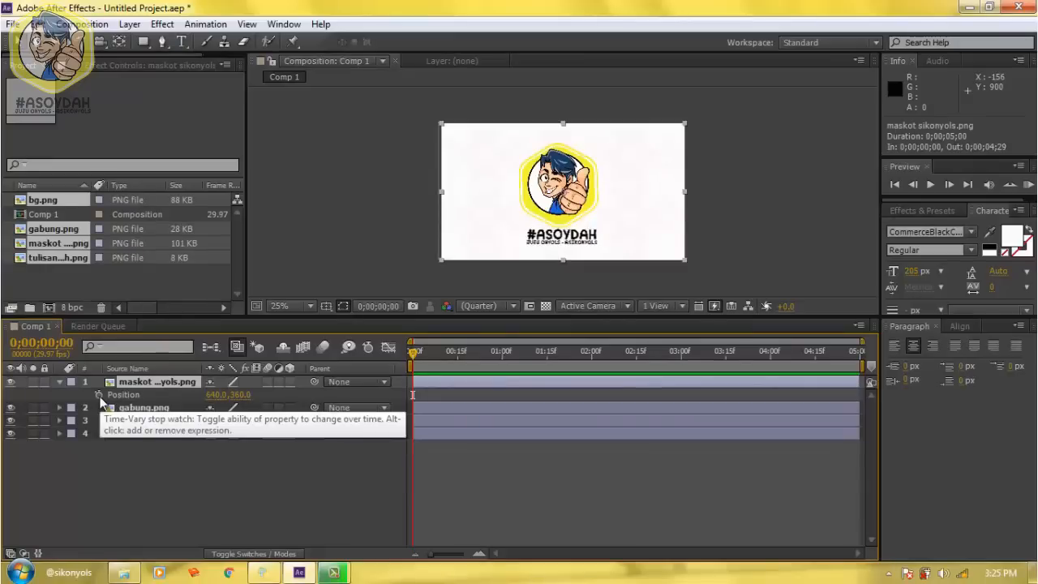
pyautogui.click(98, 395)
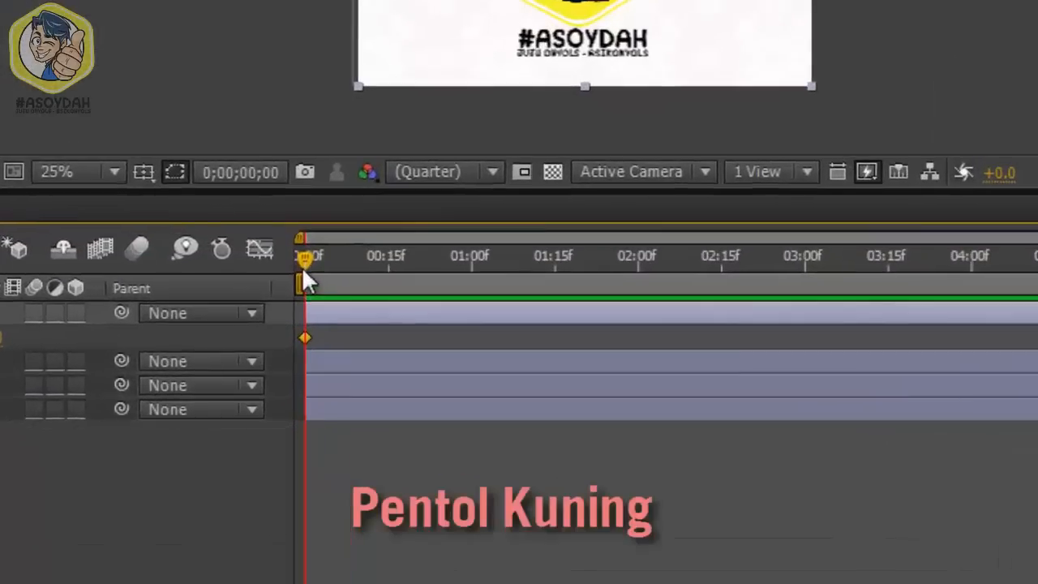
pyautogui.moveTo(413, 356); pyautogui.dragTo(431, 355)
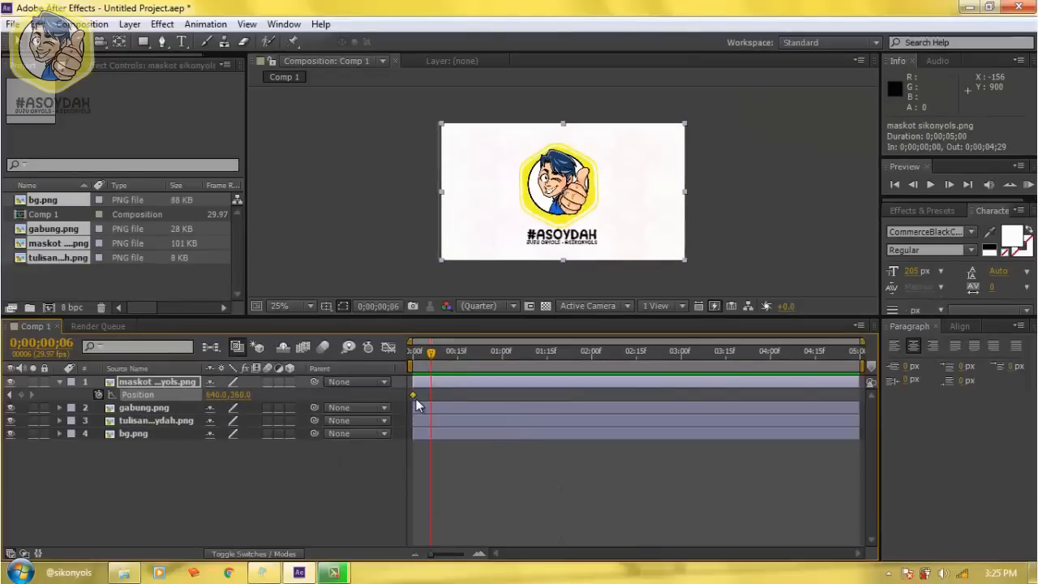
pyautogui.moveTo(431, 354); pyautogui.dragTo(413, 354)
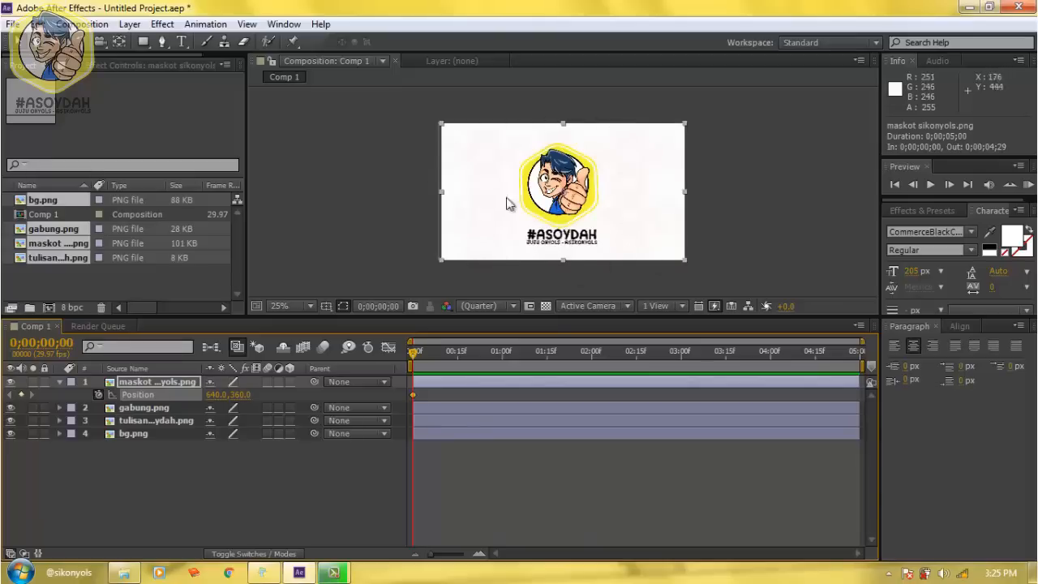
pyautogui.moveTo(411, 396); pyautogui.dragTo(457, 407)
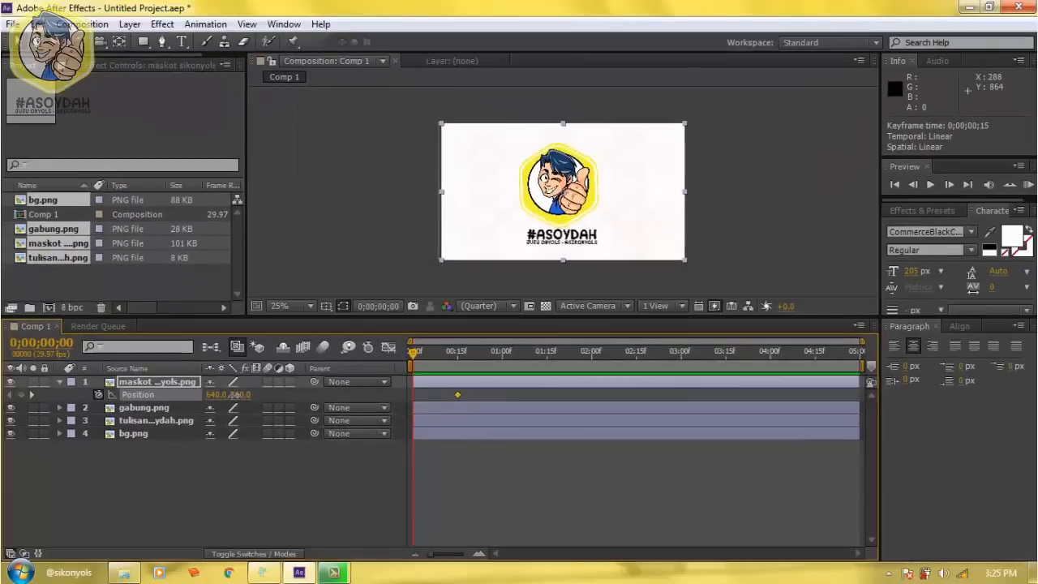
pyautogui.moveTo(277, 378); pyautogui.dragTo(24, 381)
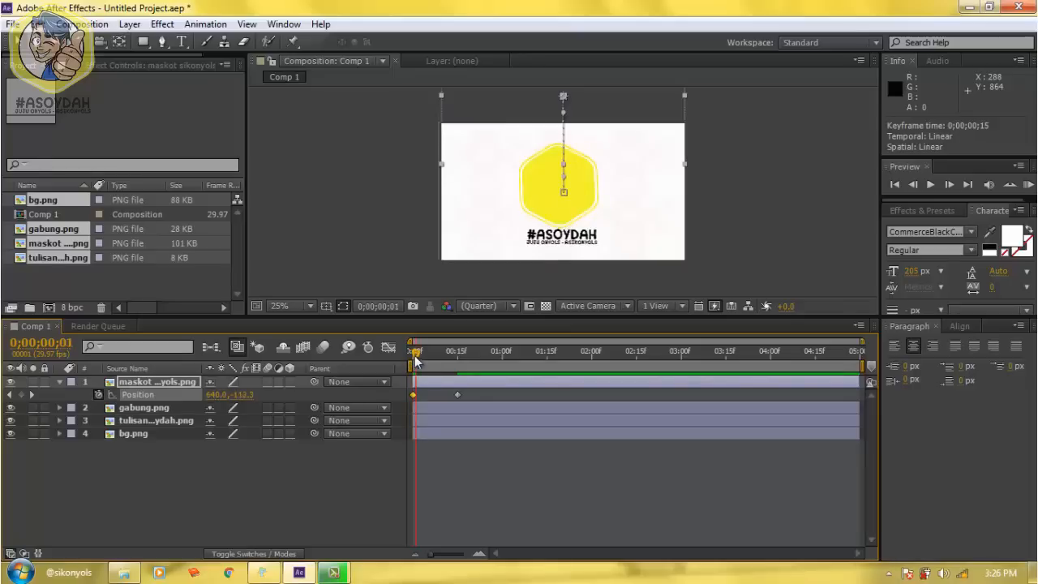
pyautogui.moveTo(415, 357); pyautogui.dragTo(461, 388)
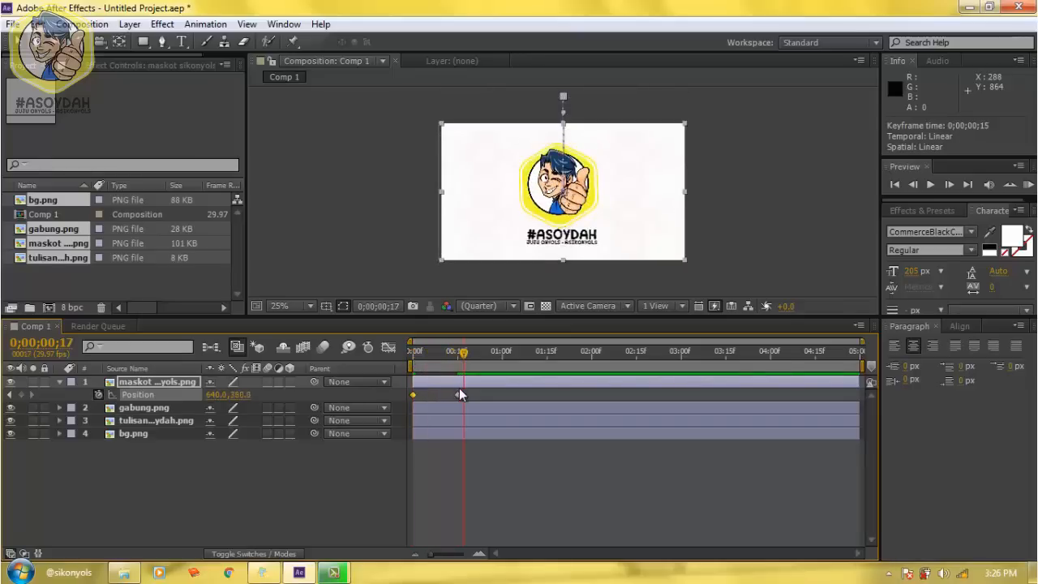
# Add a 100% Scale keyframe to the gabung.png layer and place it at 0;00;00;20
pyautogui.click(157, 410)
pyautogui.moveTo(465, 363); pyautogui.dragTo(460, 386)
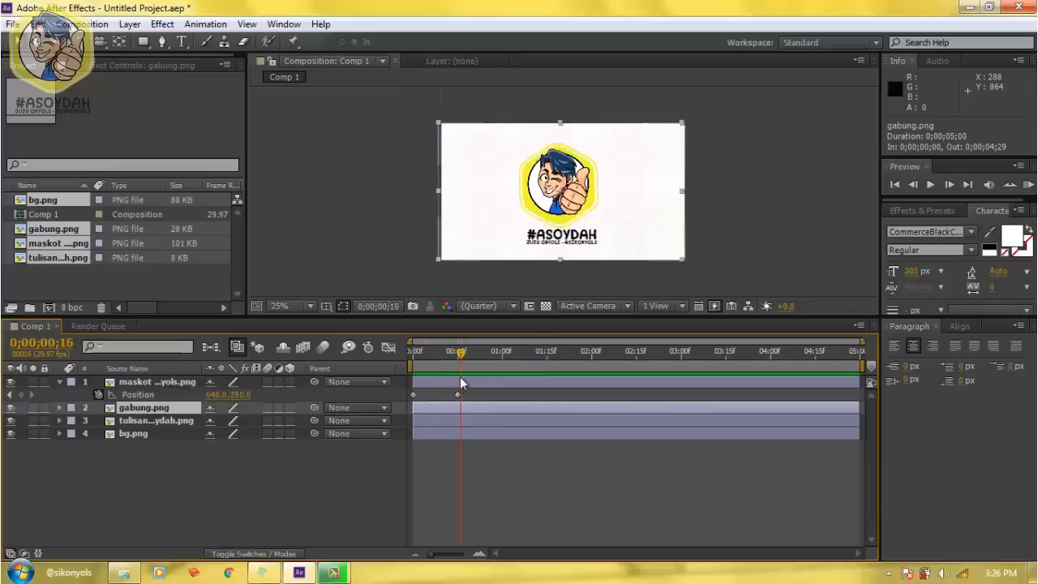
pyautogui.click(464, 356)
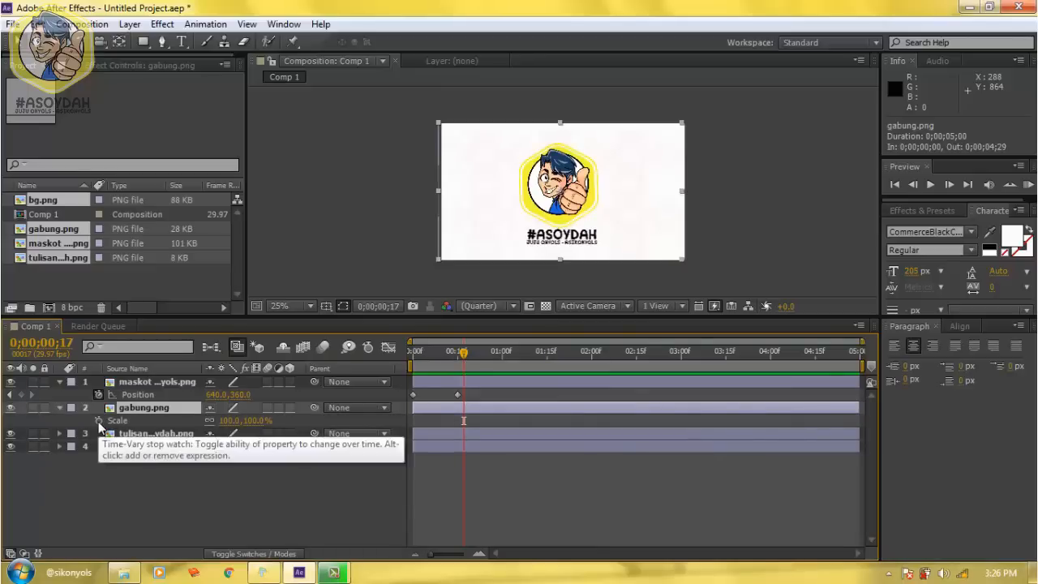
pyautogui.click(98, 421)
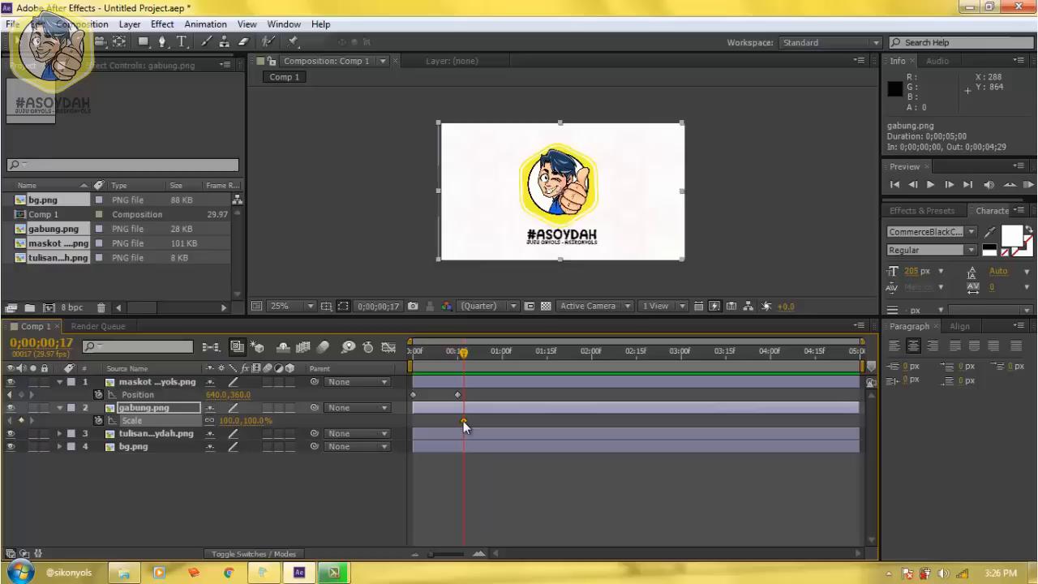
pyautogui.moveTo(463, 421); pyautogui.dragTo(472, 422)
# Set the gabung.png layer's scale to 0% at 0;00;00;16 so it grows in
pyautogui.moveTo(463, 355); pyautogui.dragTo(457, 363)
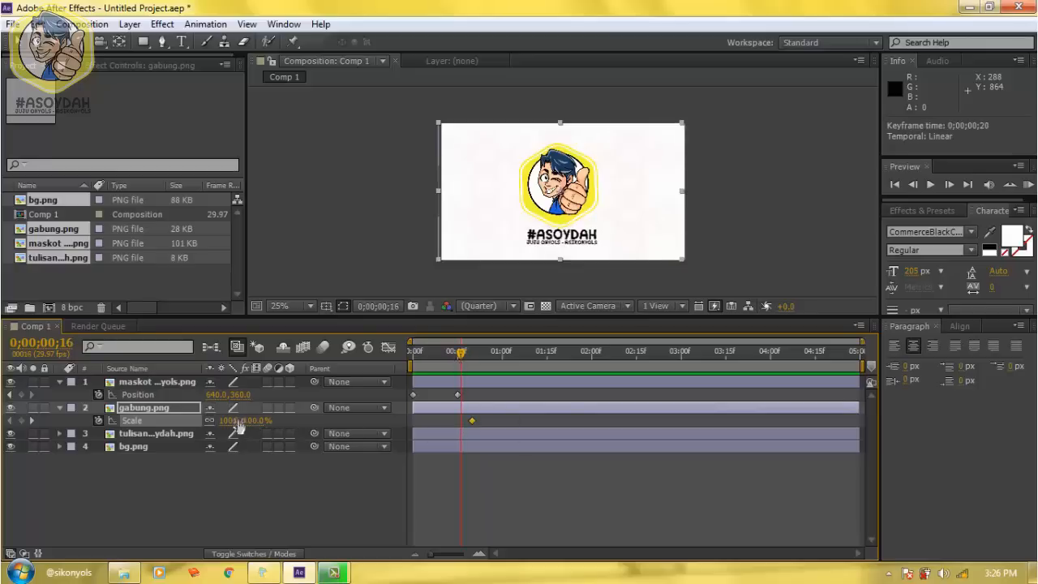
pyautogui.moveTo(235, 427); pyautogui.dragTo(144, 403)
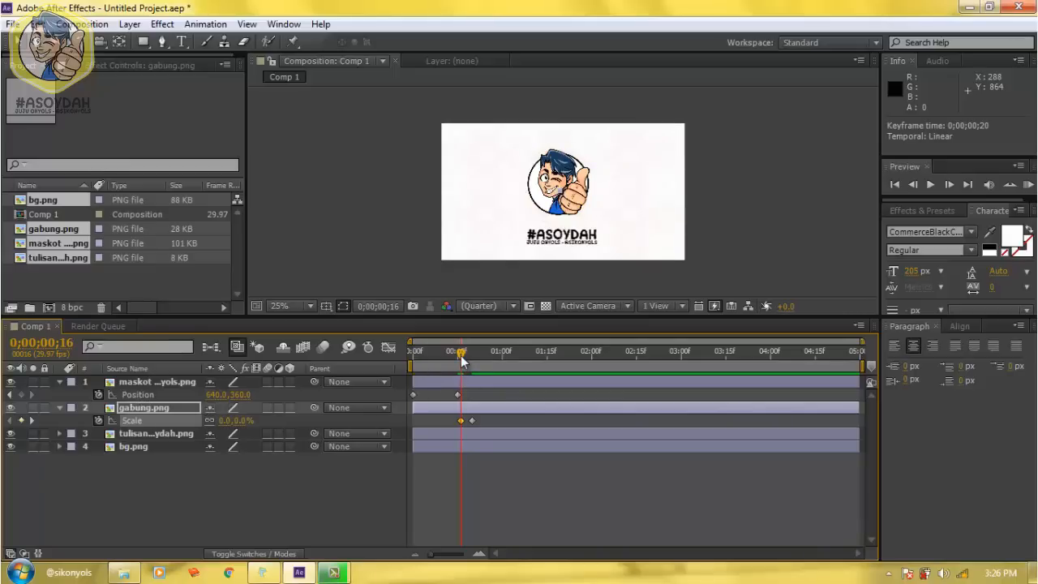
pyautogui.moveTo(462, 361); pyautogui.dragTo(483, 428)
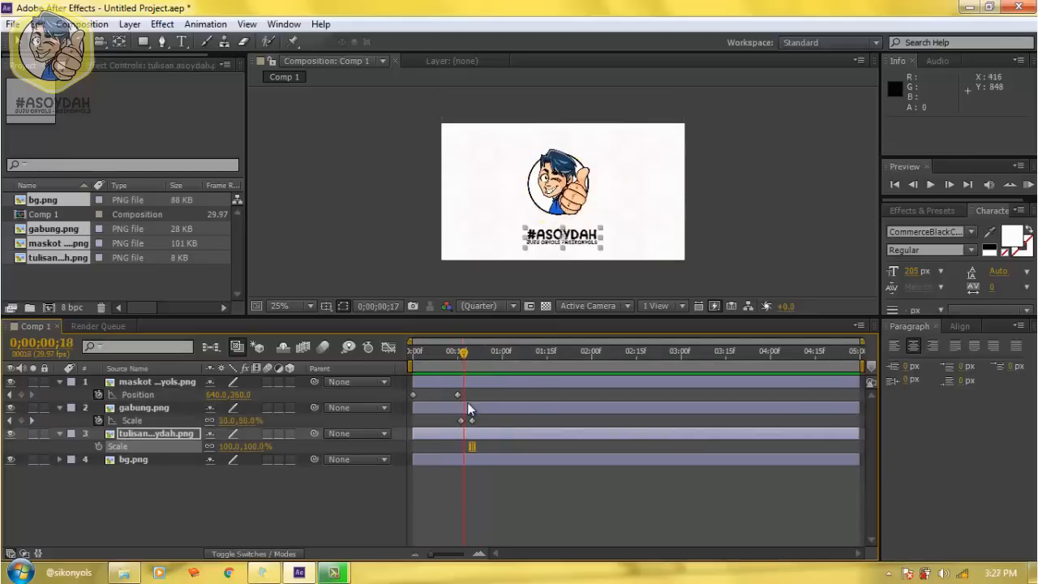
# Add a 100% Scale keyframe to the tulisan asoydah layer and place it at 0;00;00;25
pyautogui.moveTo(468, 405); pyautogui.dragTo(474, 406)
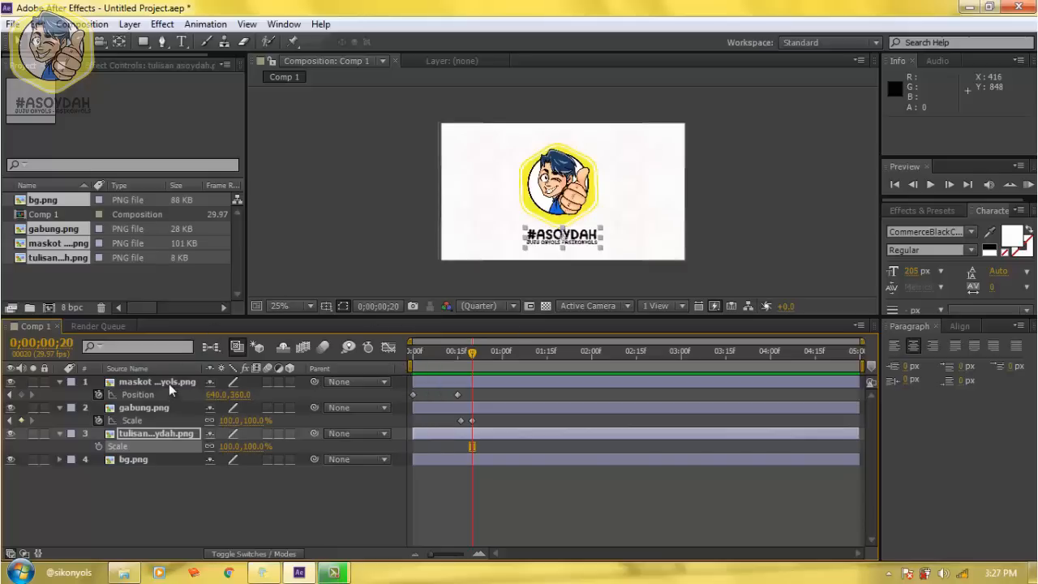
pyautogui.click(99, 446)
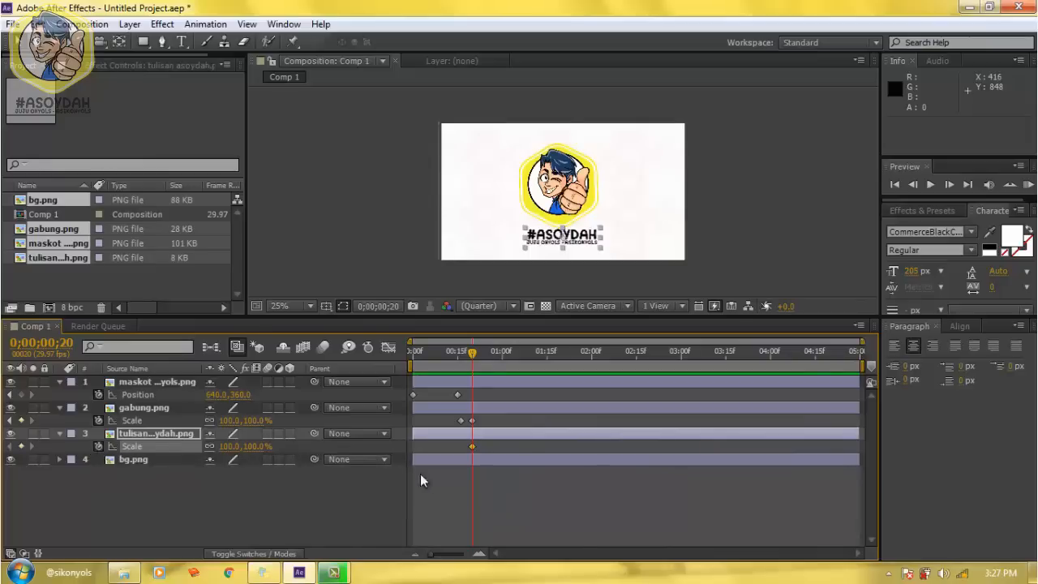
pyautogui.moveTo(473, 446); pyautogui.dragTo(489, 449)
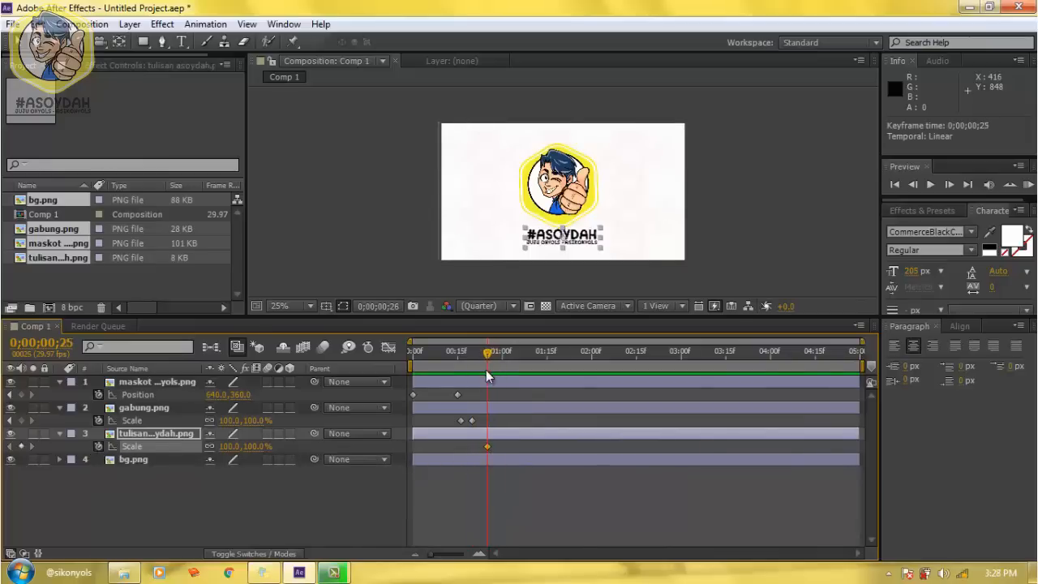
# Set the tulisan asoydah layer's scale to 0% at 0;00;00;20 and check its growth up to the next keyframe
pyautogui.moveTo(486, 370); pyautogui.dragTo(473, 377)
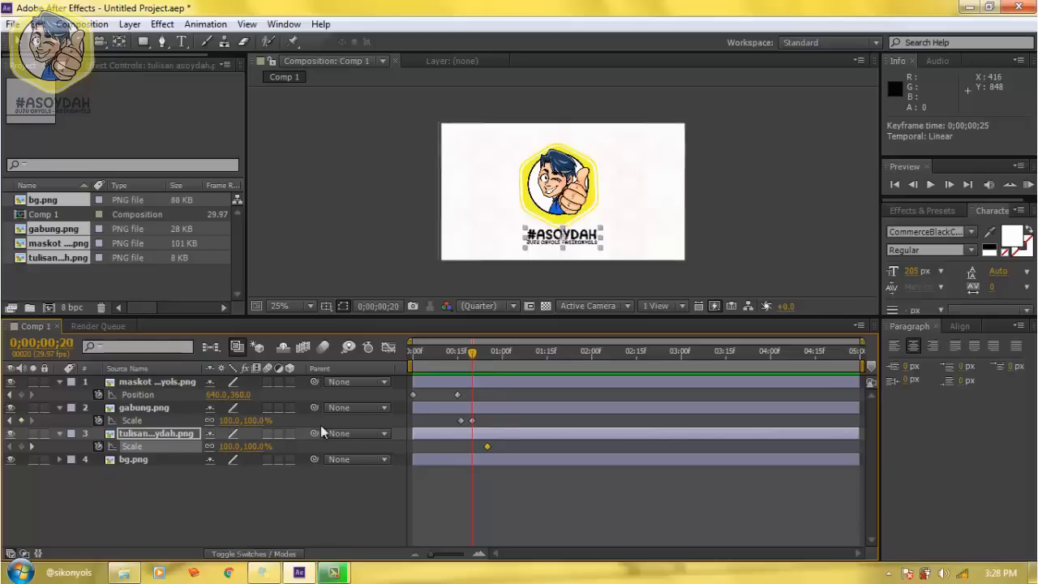
pyautogui.click(252, 446)
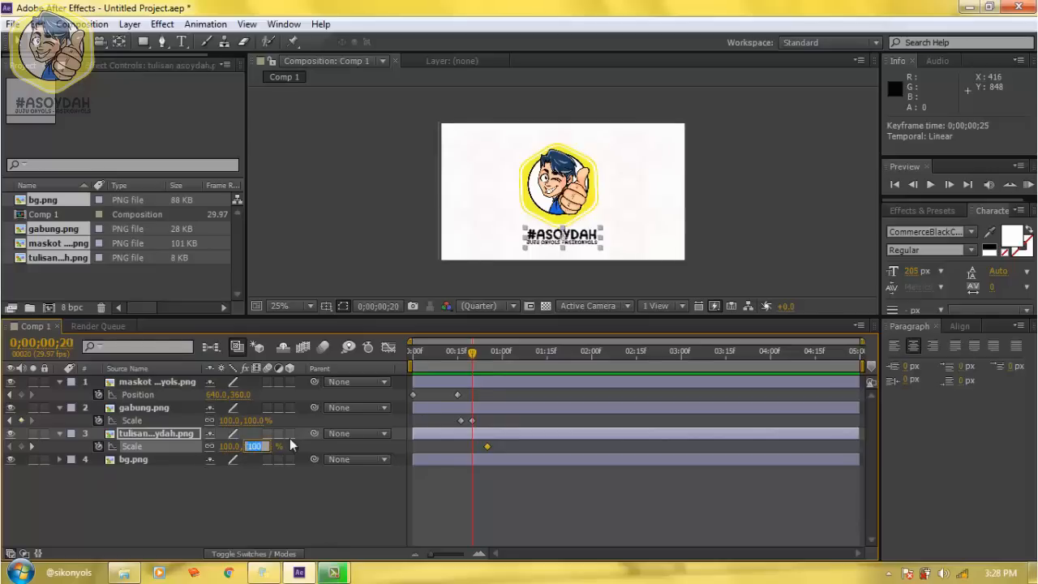
pyautogui.write('0')
pyautogui.press('Return')
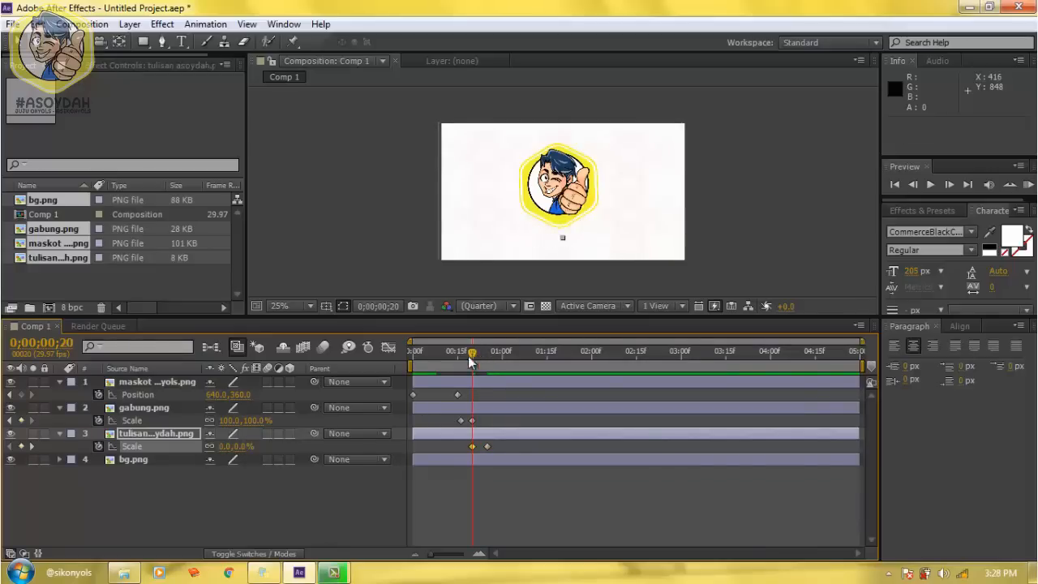
pyautogui.moveTo(473, 362); pyautogui.dragTo(492, 441)
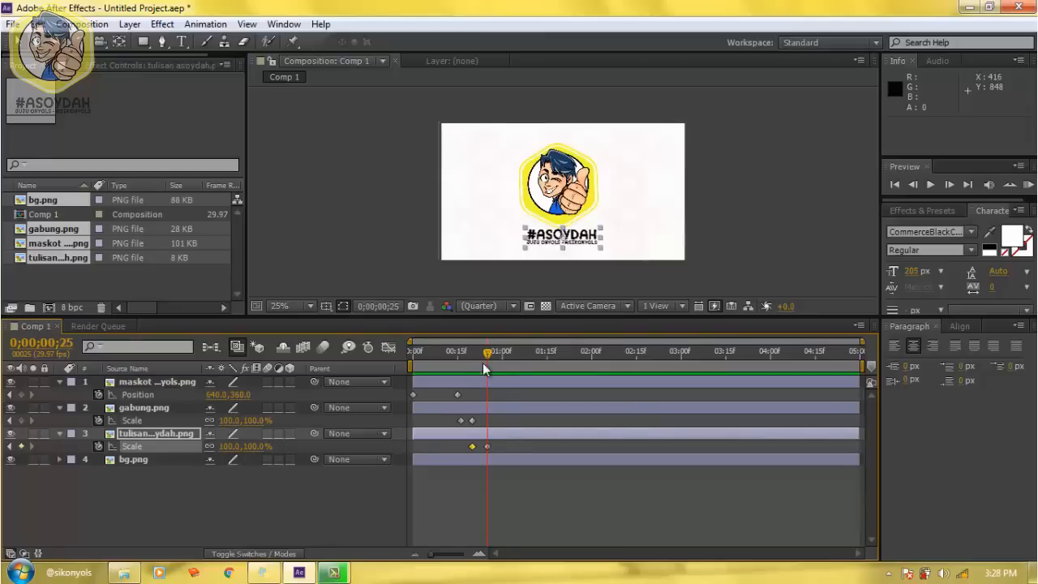
# Apply Easy Ease to all Position and Scale keyframes of the maskot, gabung and tulisan layers
pyautogui.moveTo(486, 356); pyautogui.dragTo(494, 417)
pyautogui.moveTo(522, 468); pyautogui.dragTo(407, 386)
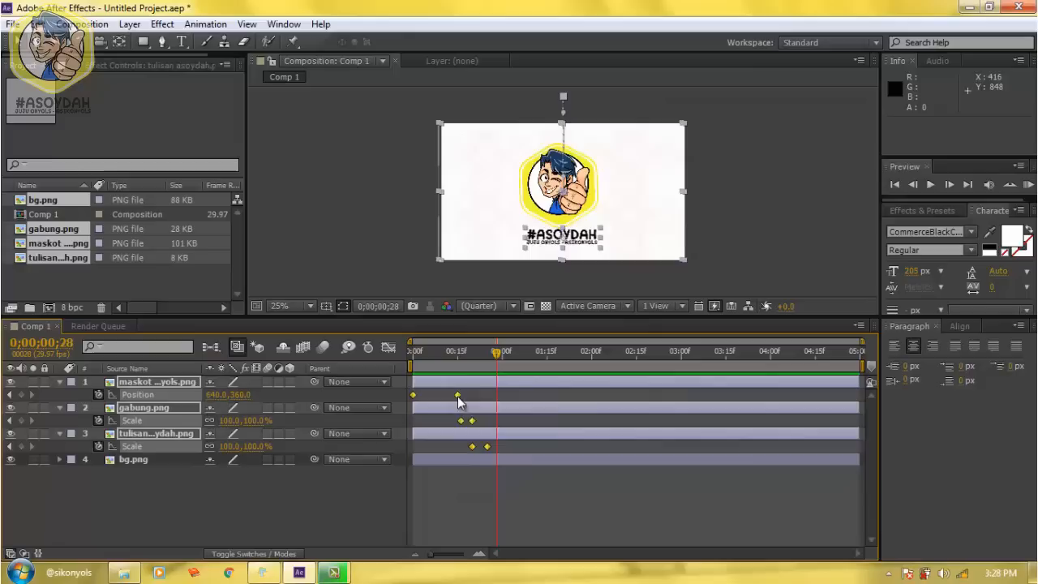
pyautogui.rightClick(459, 398)
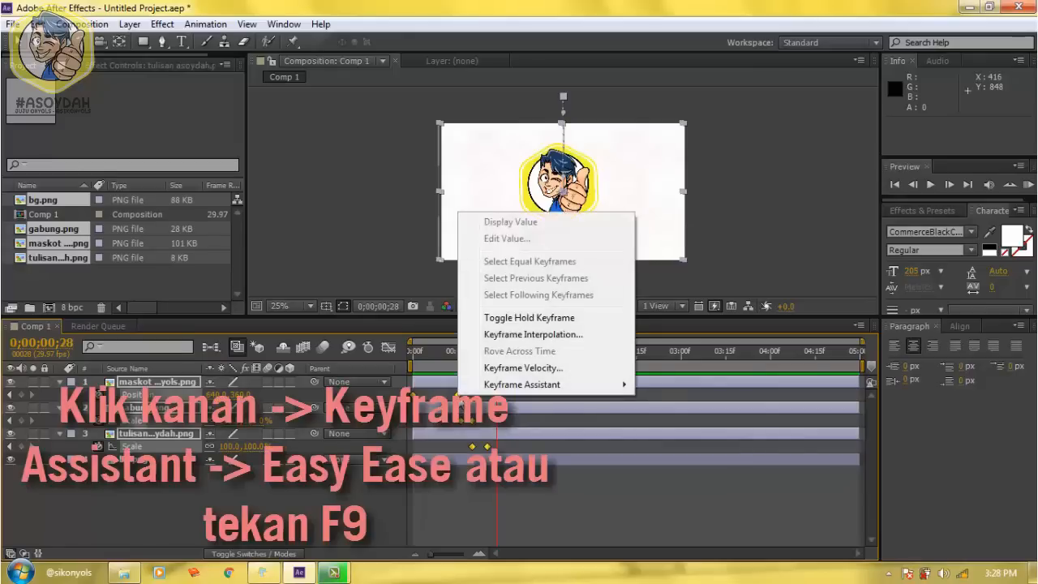
pyautogui.moveTo(514, 389)
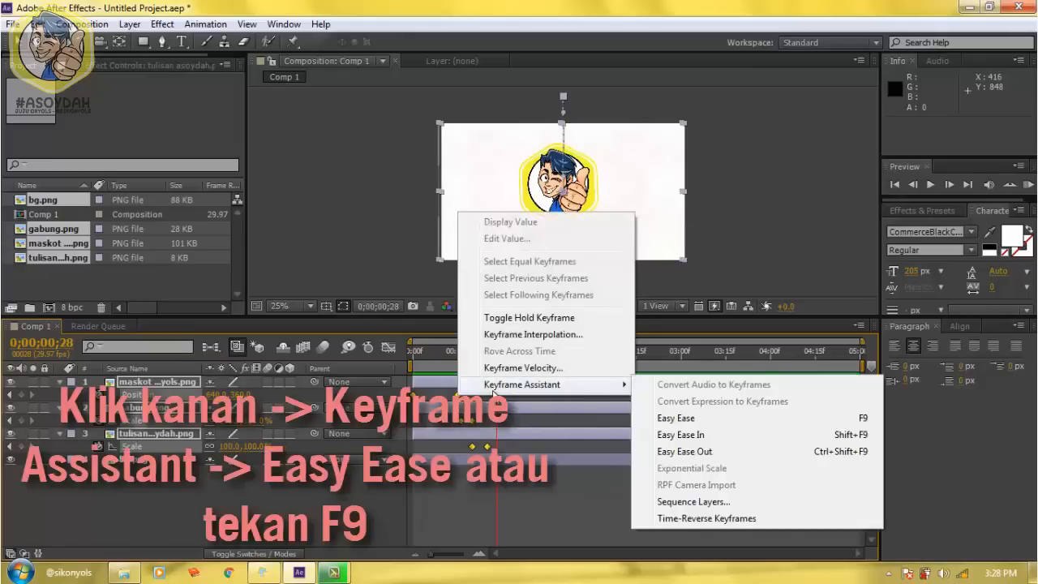
pyautogui.click(696, 422)
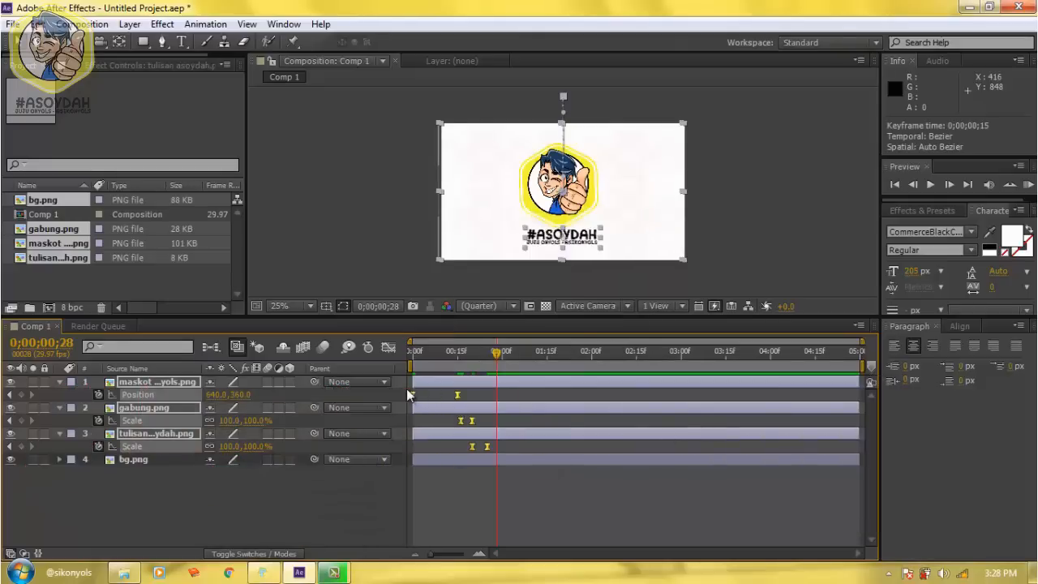
# Enable motion blur for the composition and for the maskot, gabung and tulisan layers
pyautogui.moveTo(497, 353); pyautogui.dragTo(487, 417)
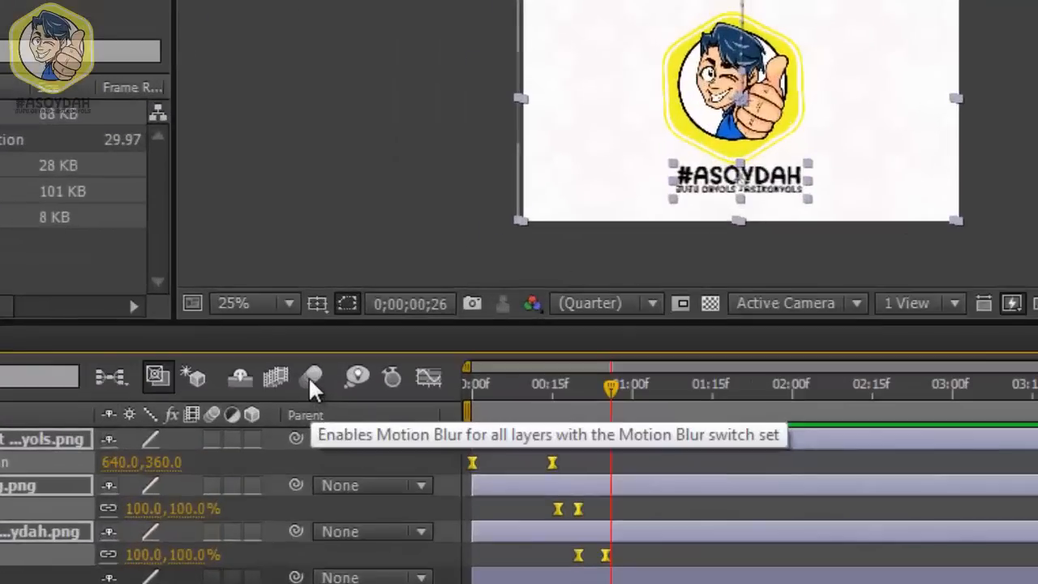
pyautogui.click(311, 377)
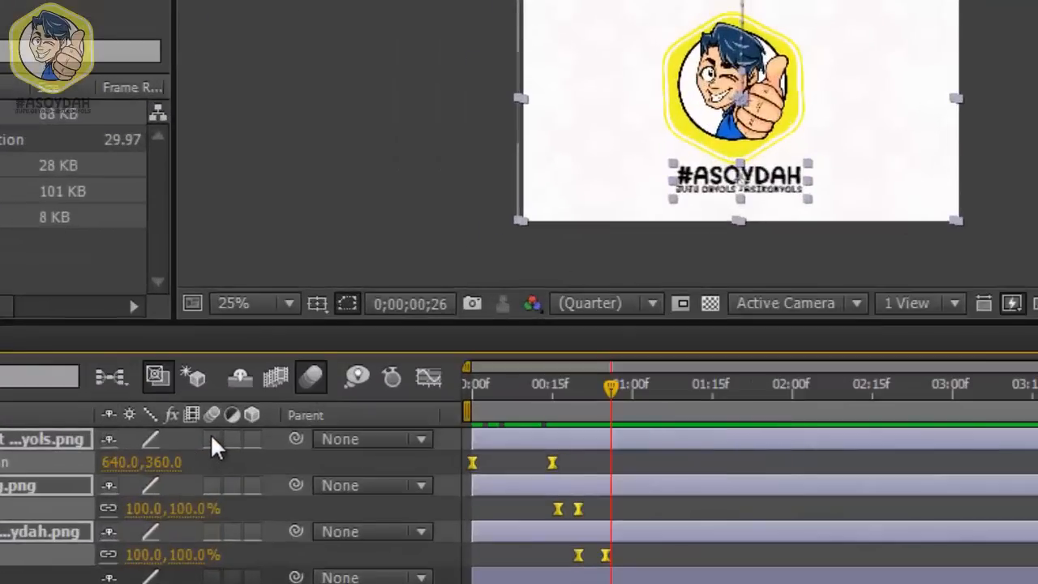
pyautogui.moveTo(212, 439); pyautogui.dragTo(211, 531)
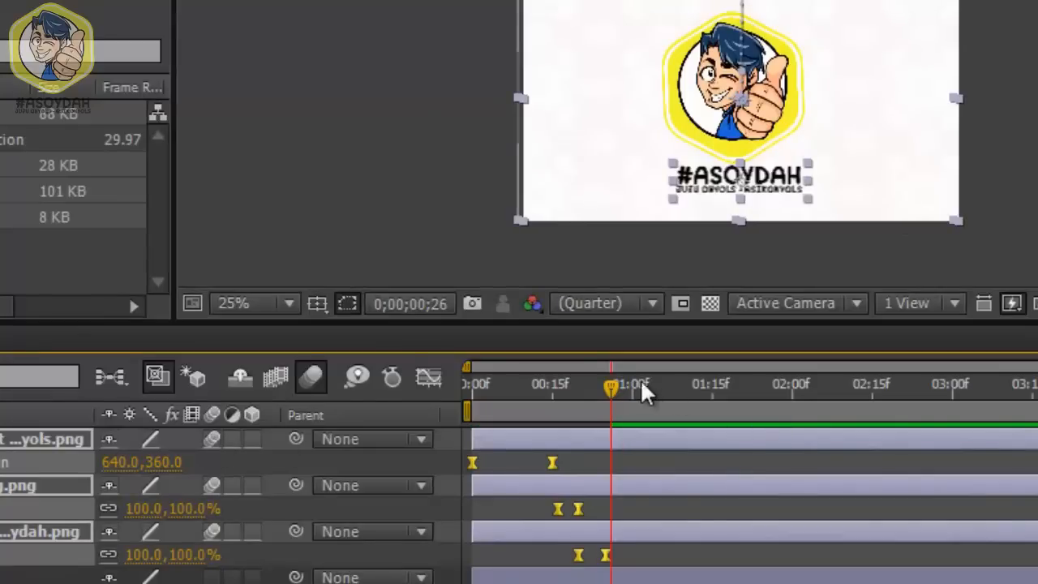
# Play the logo animation from the start of the composition to check its motion
pyautogui.moveTo(613, 388); pyautogui.dragTo(467, 397)
pyautogui.click(932, 186)
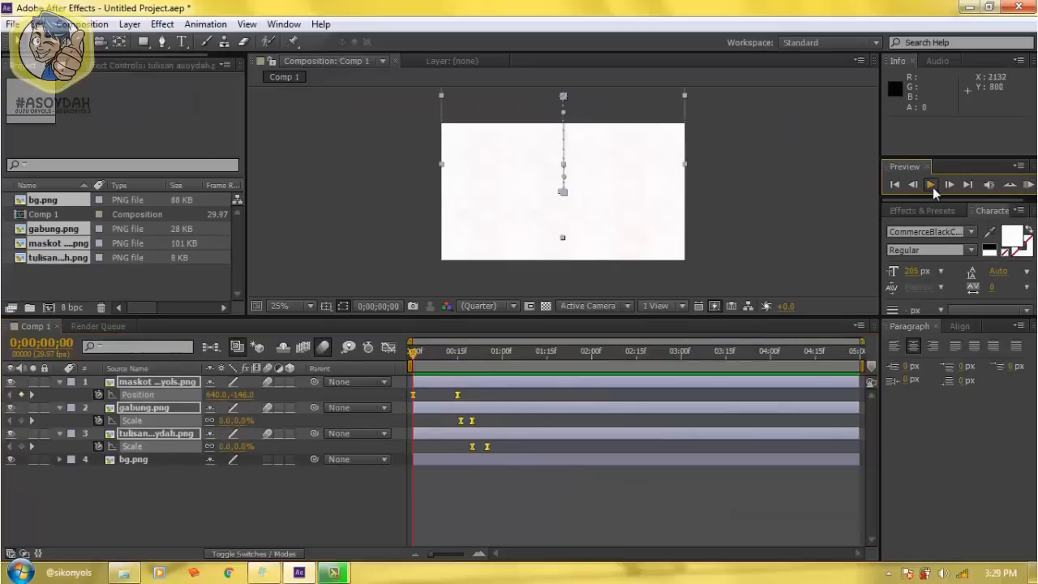
pyautogui.click(933, 188)
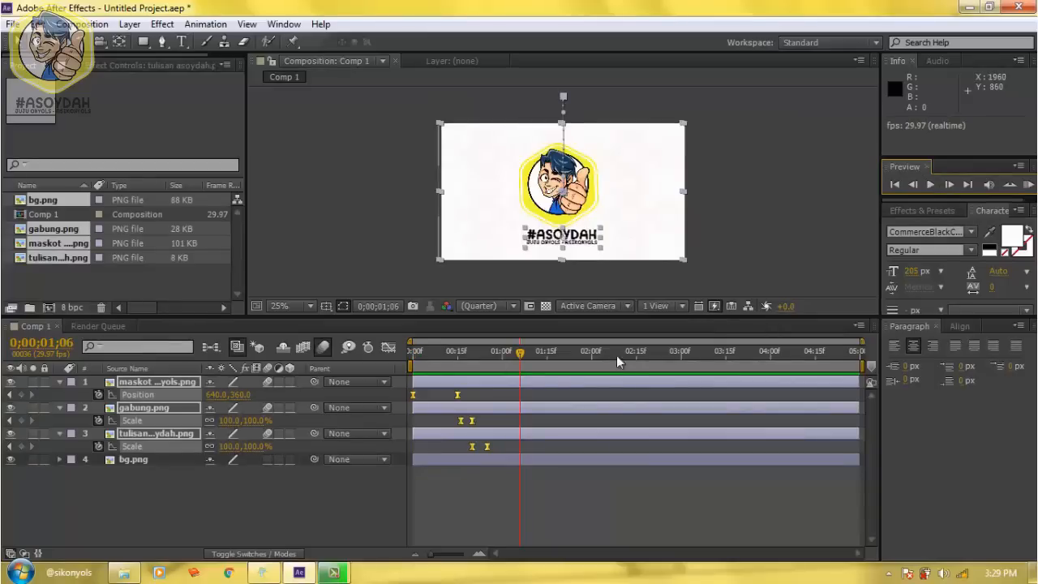
pyautogui.click(580, 352)
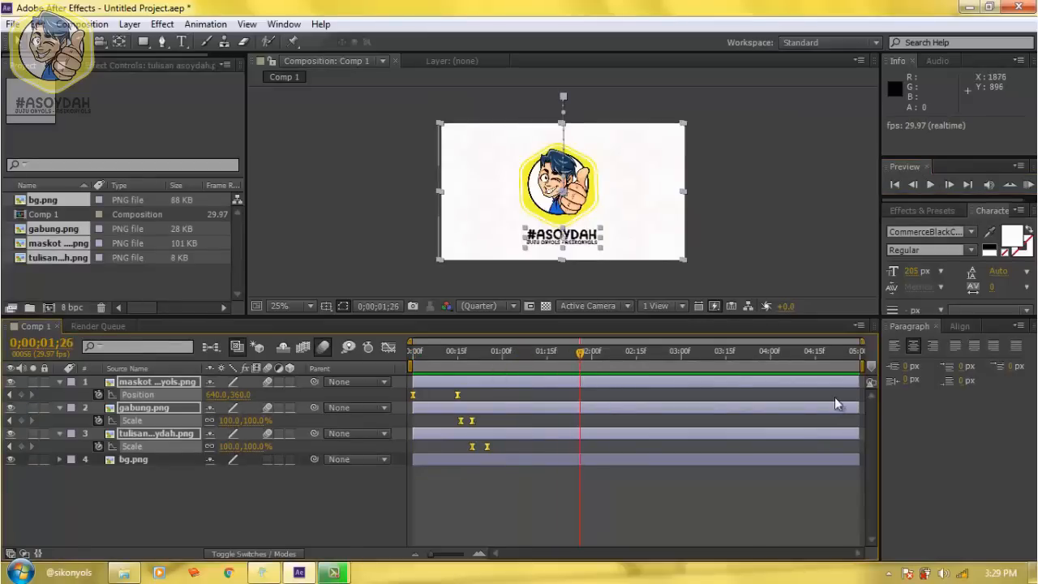
# Shorten the composition's work area so that it ends at 0;00;01;04, just after the logo animation
pyautogui.moveTo(581, 354); pyautogui.dragTo(520, 418)
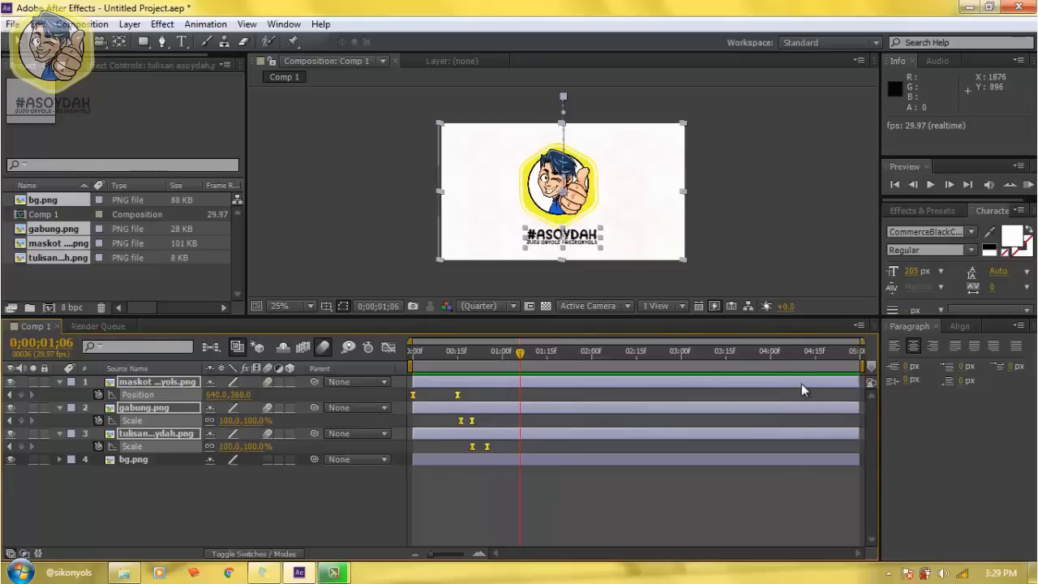
pyautogui.moveTo(861, 344); pyautogui.dragTo(590, 344)
pyautogui.moveTo(569, 381); pyautogui.dragTo(518, 399)
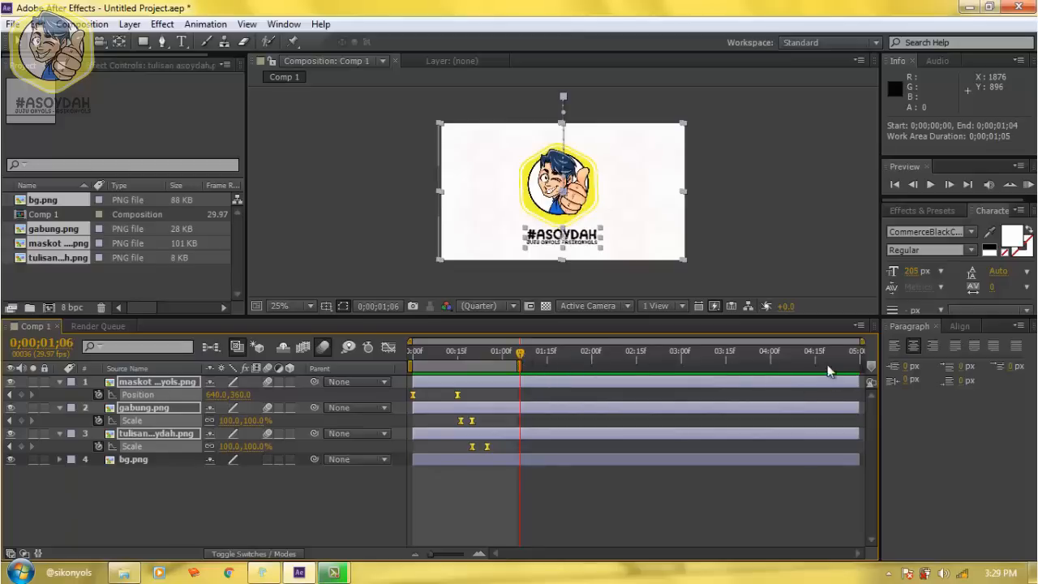
pyautogui.moveTo(860, 342); pyautogui.dragTo(637, 361)
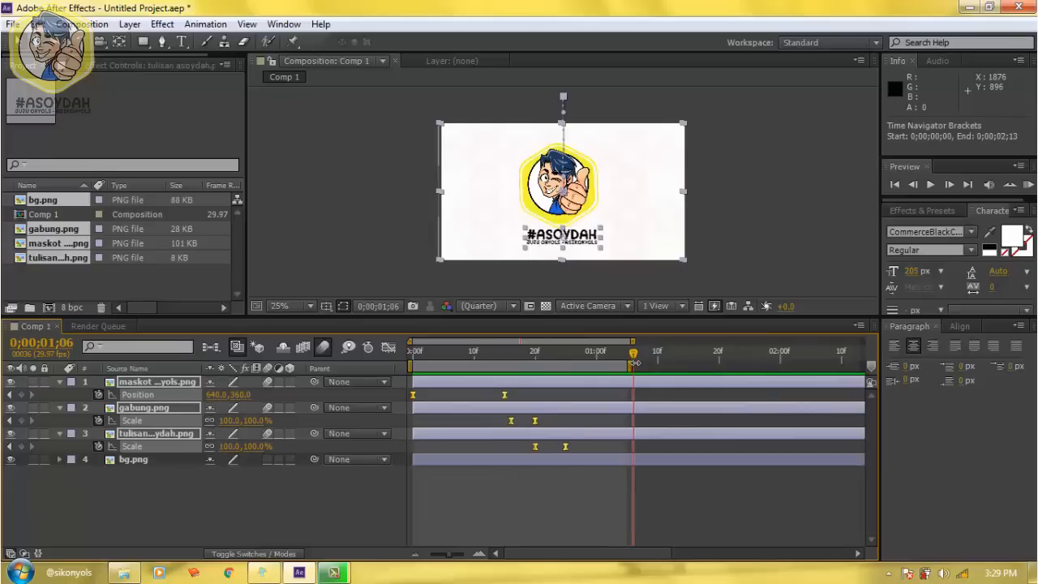